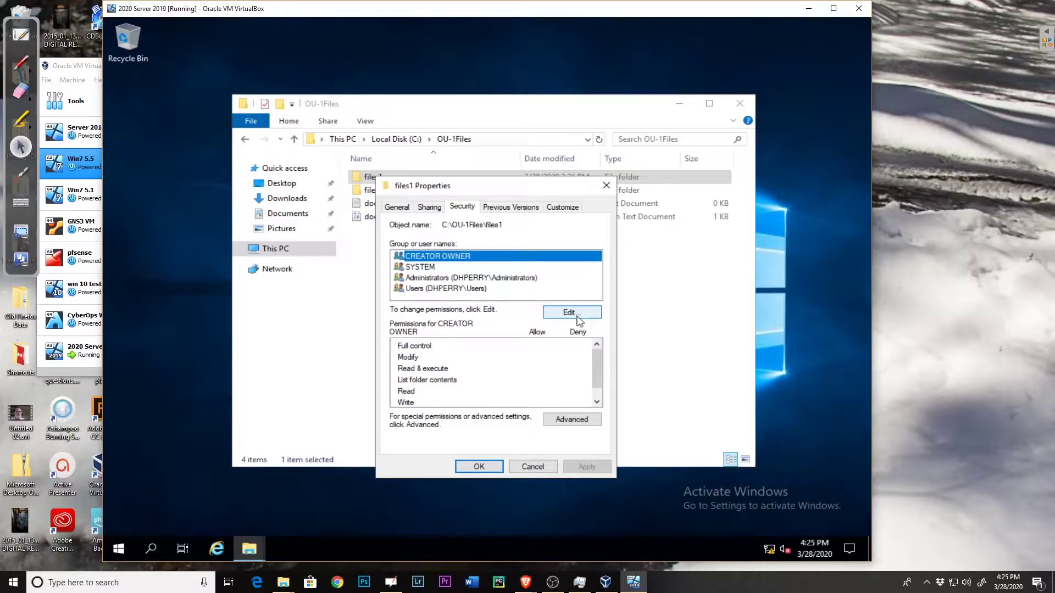
Search the domain for groups starting with "ou" and pick OU1-Fileshare for the files1 folder's permissions
{"action": "left_click_drag", "start_coordinate": [522, 233], "coordinate": [535, 109]}
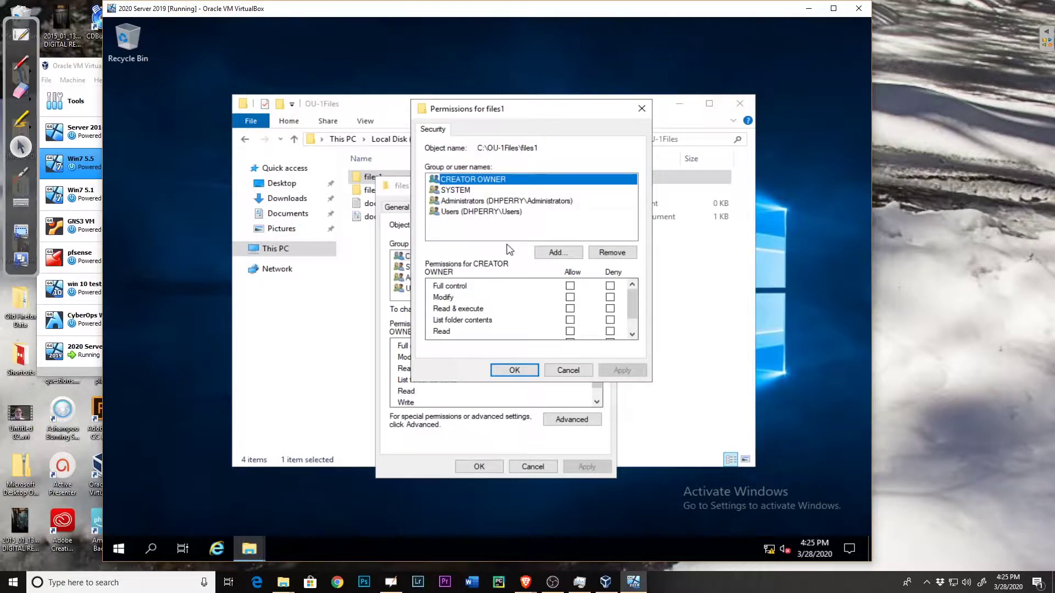
{"action": "left_click", "coordinate": [556, 253]}
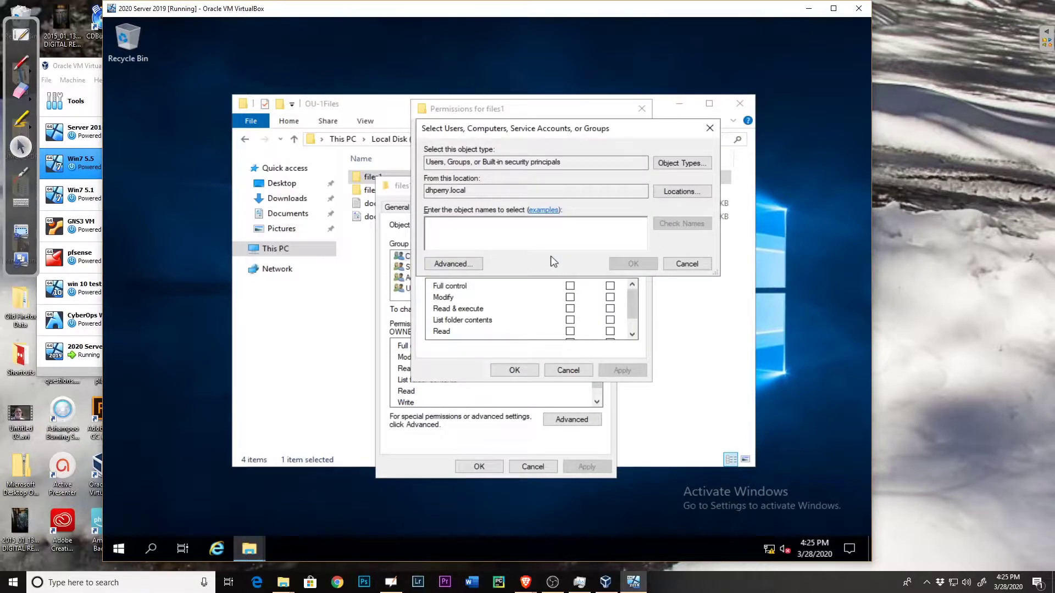
{"action": "type", "text": "ou"}
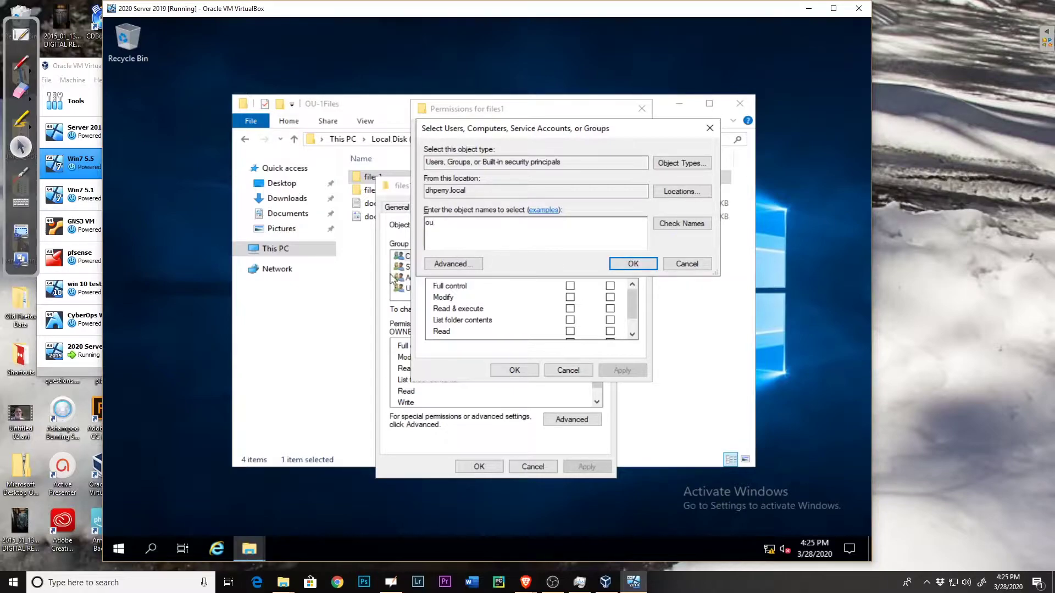
{"action": "left_click", "coordinate": [448, 264]}
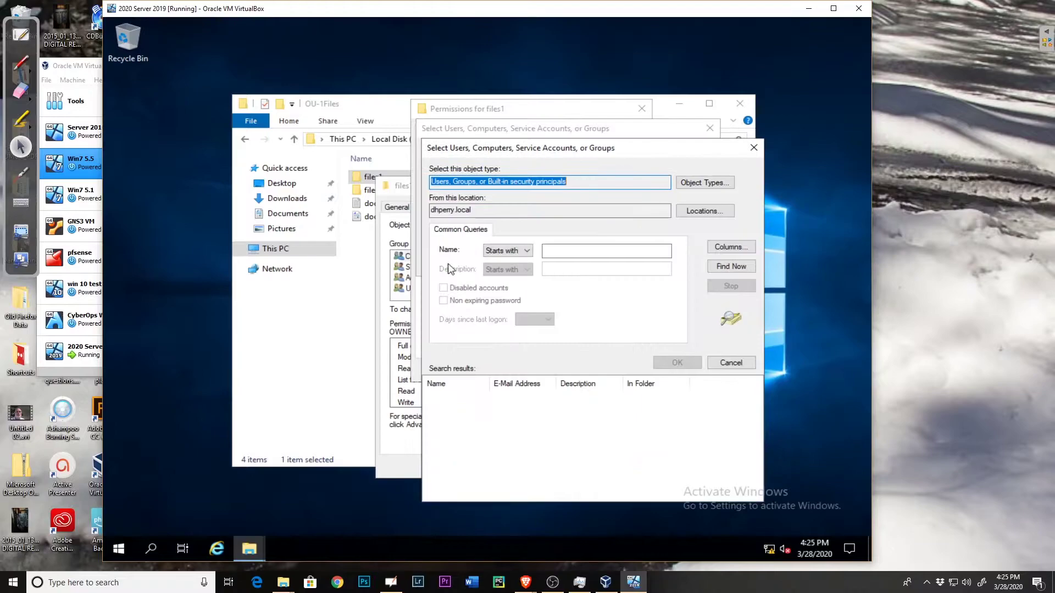
{"action": "left_click", "coordinate": [553, 250]}
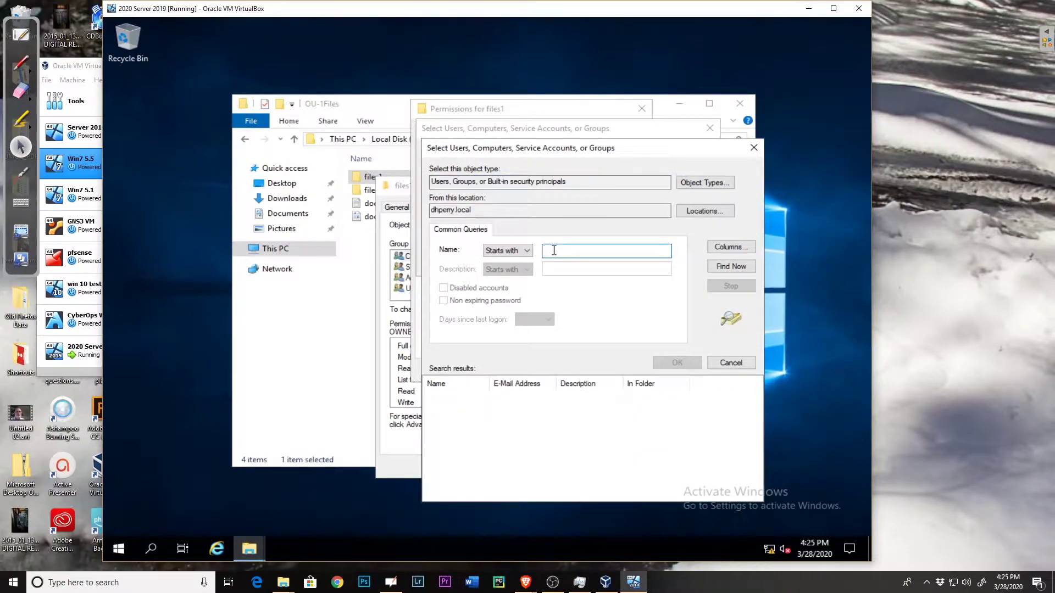
{"action": "type", "text": "ou"}
{"action": "left_click", "coordinate": [718, 268]}
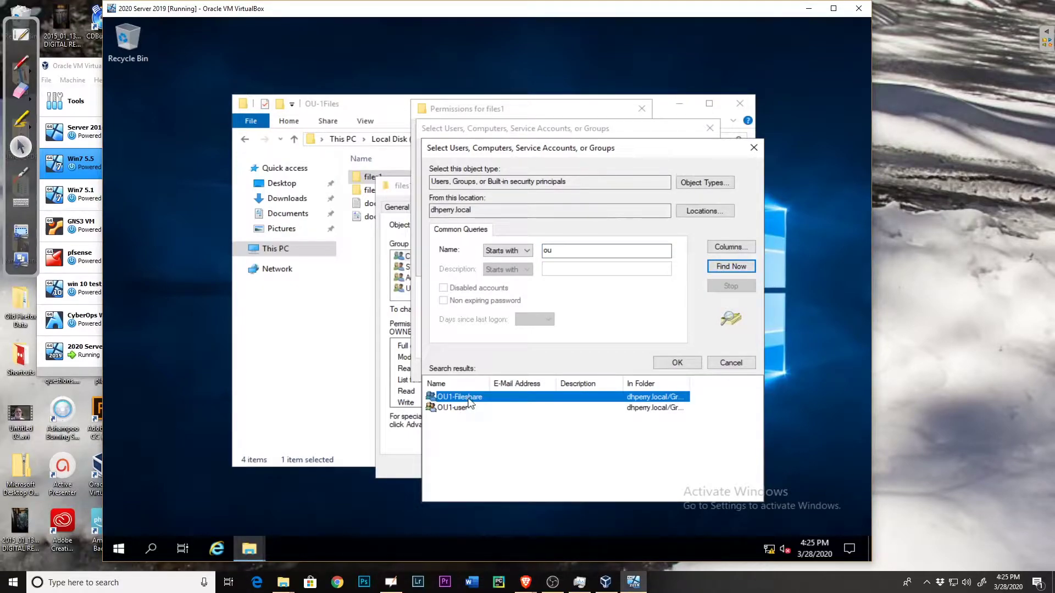
{"action": "left_click", "coordinate": [676, 363]}
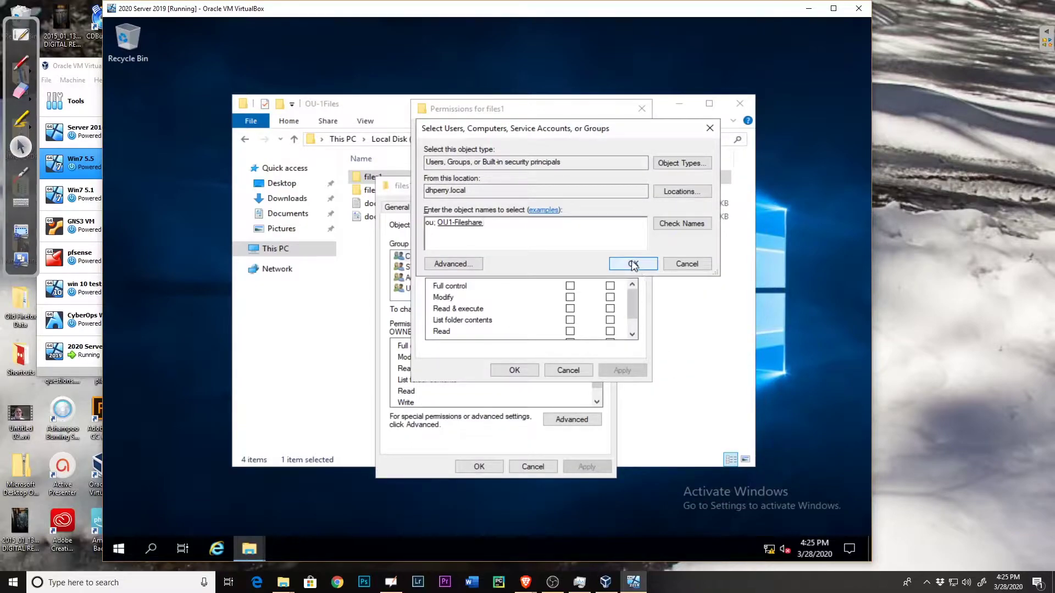
Remove the stray "ou" entry from the object names and add OU1-Fileshare to the files1 permission list
{"action": "left_click", "coordinate": [433, 222]}
{"action": "key", "text": "BackSpace"}
{"action": "key", "text": "BackSpace"}
{"action": "key", "text": "BackSpace"}
{"action": "key", "text": "BackSpace"}
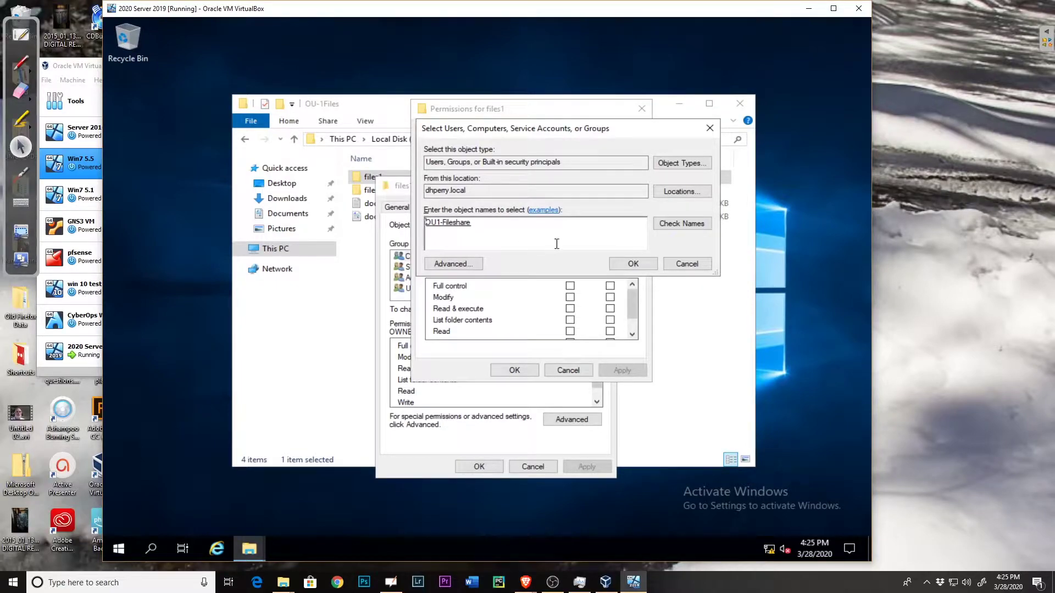
{"action": "left_click", "coordinate": [633, 265]}
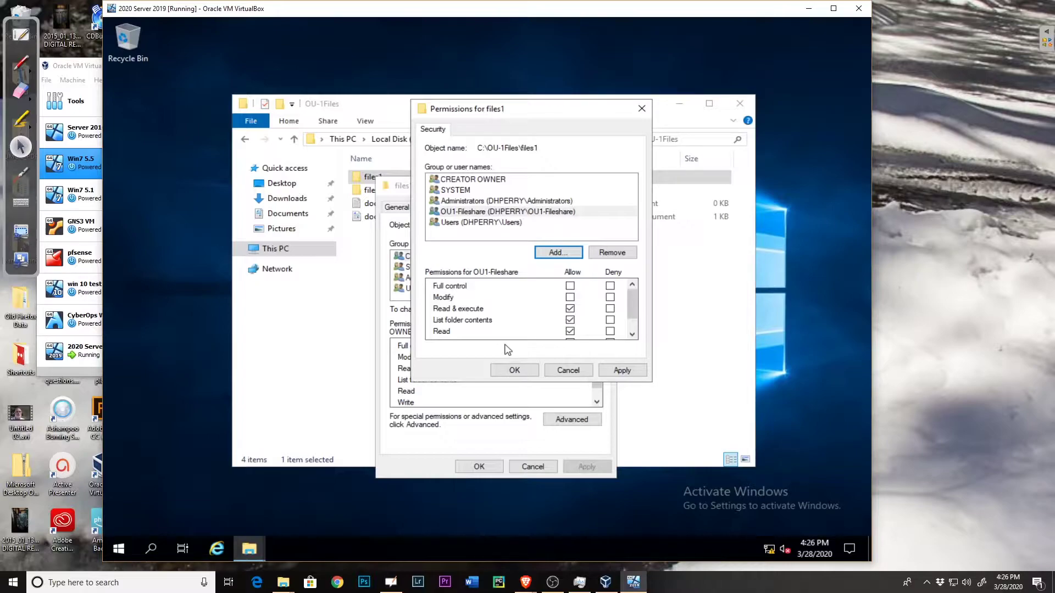
Try allowing Modify for OU1-Fileshare on files1, and clear both the Modify and Write allowances again
{"action": "left_click_drag", "start_coordinate": [628, 306], "coordinate": [628, 311]}
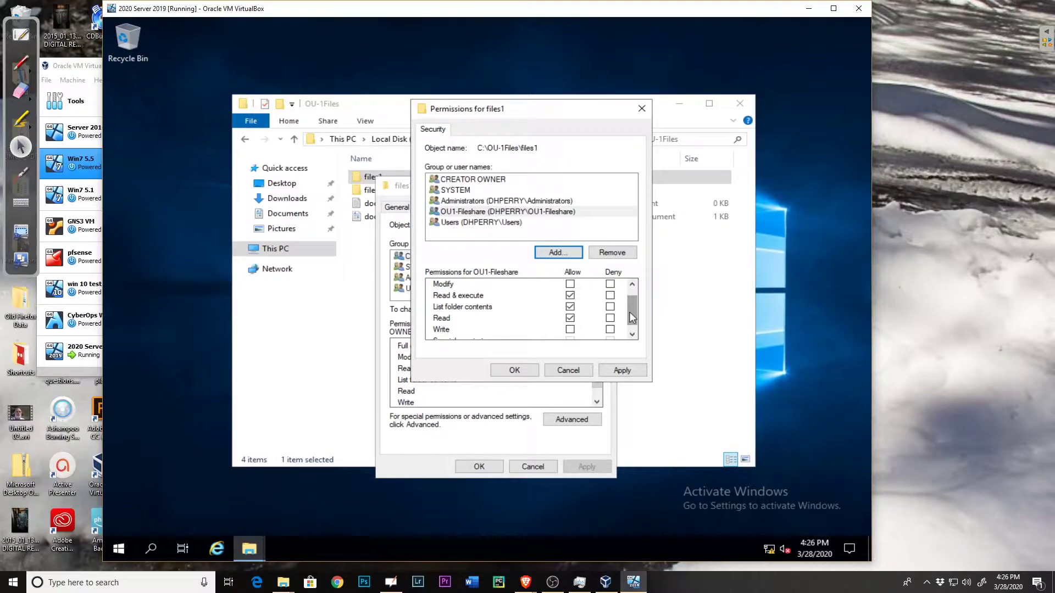
{"action": "left_click_drag", "start_coordinate": [629, 312], "coordinate": [638, 307]}
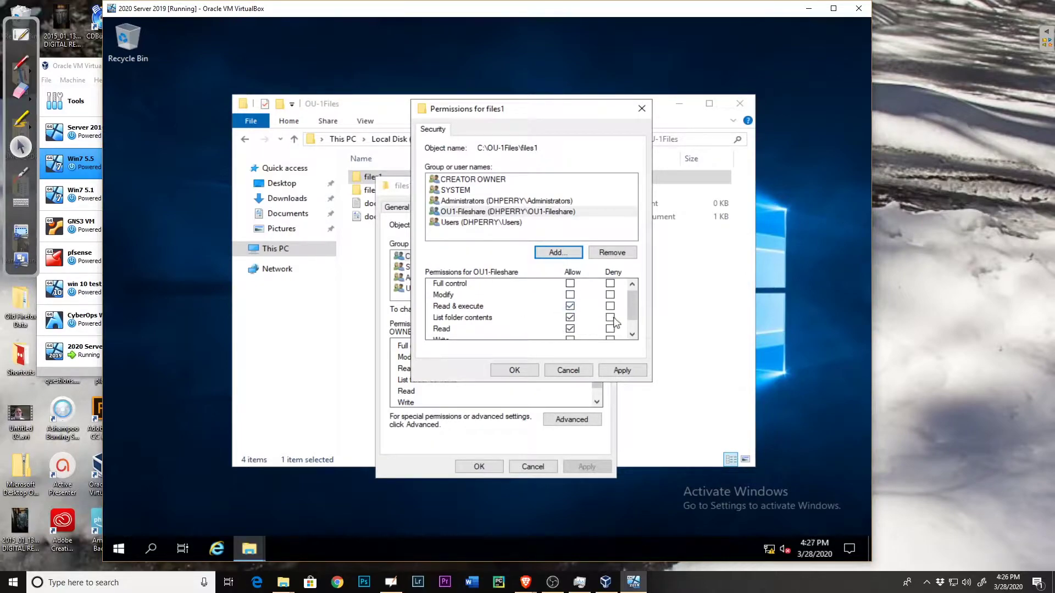
{"action": "left_click", "coordinate": [570, 296]}
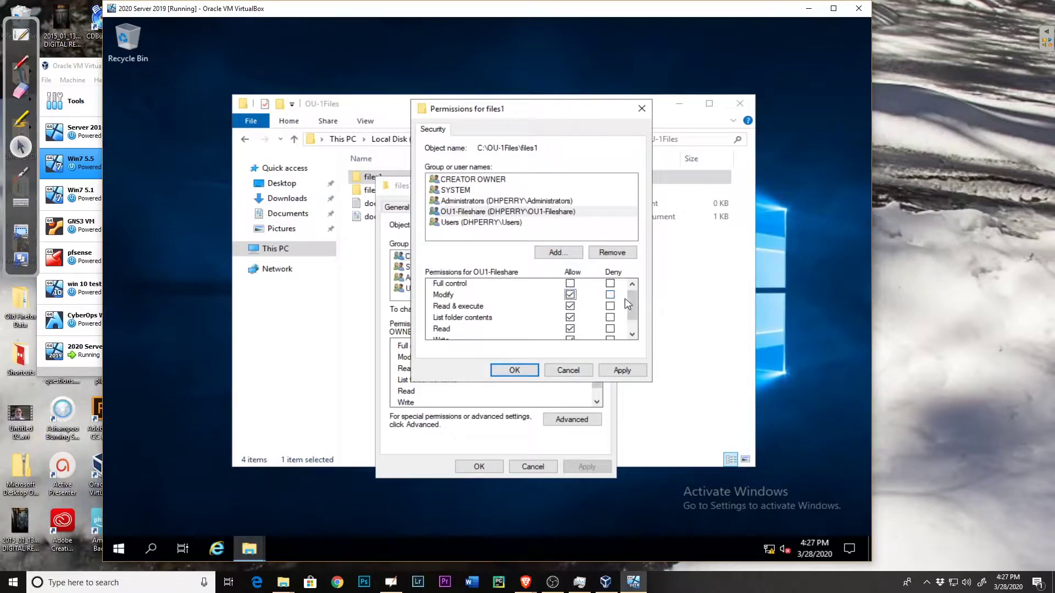
{"action": "left_click_drag", "start_coordinate": [631, 300], "coordinate": [631, 306]}
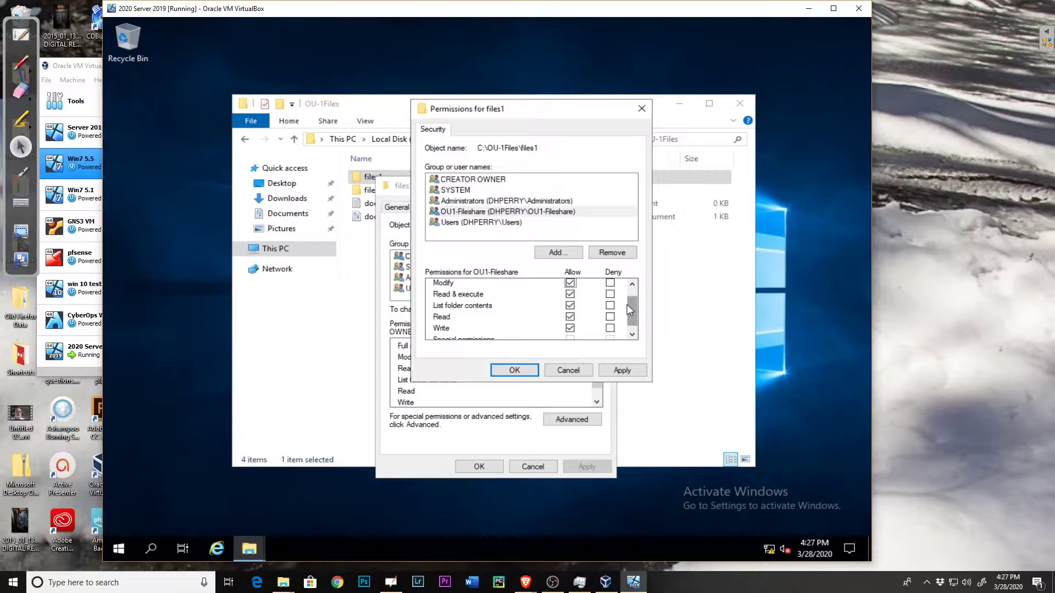
{"action": "left_click_drag", "start_coordinate": [631, 306], "coordinate": [631, 301]}
{"action": "left_click", "coordinate": [571, 298]}
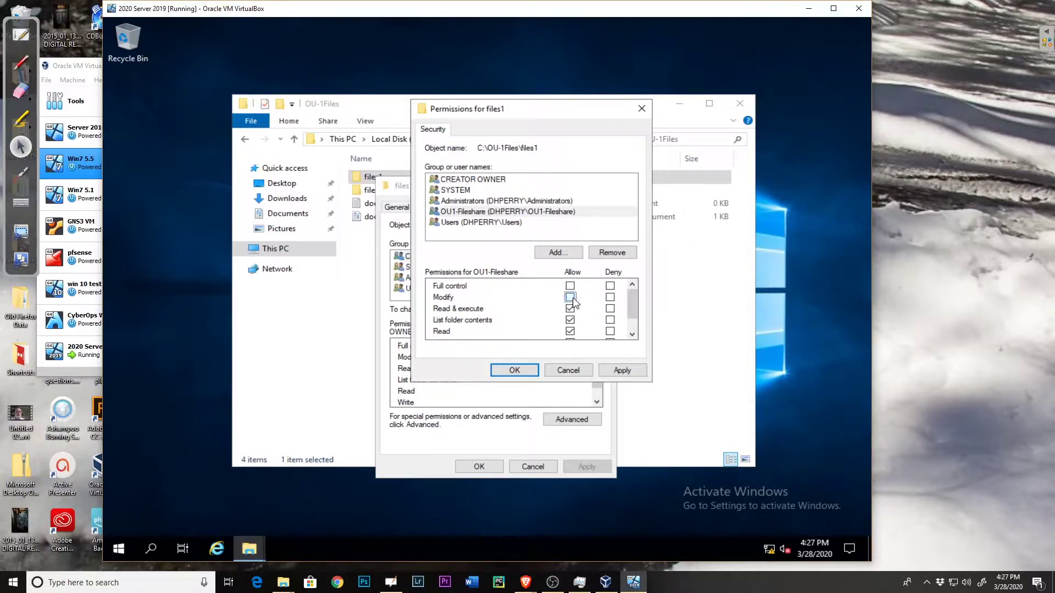
{"action": "left_click_drag", "start_coordinate": [632, 305], "coordinate": [630, 312]}
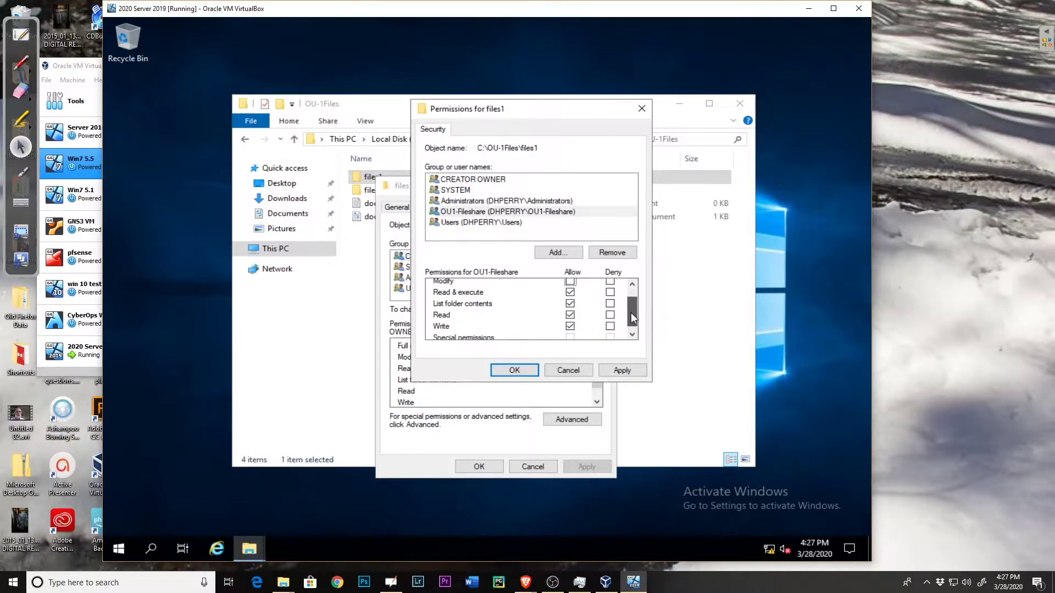
{"action": "left_click_drag", "start_coordinate": [631, 312], "coordinate": [631, 311]}
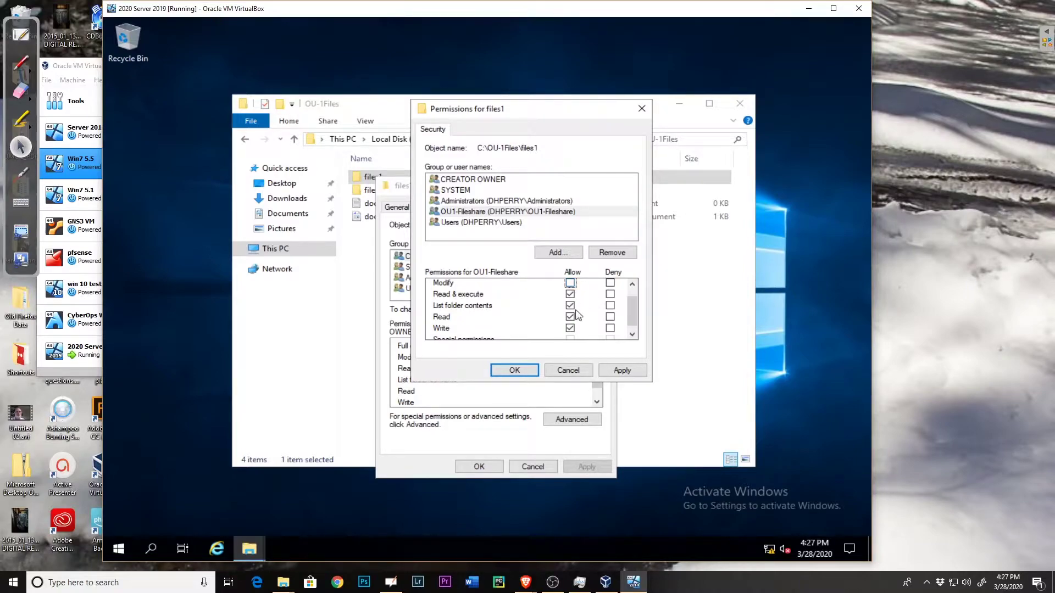
{"action": "left_click", "coordinate": [570, 328]}
Apply the OU1-Fileshare permissions on files1 and close the folder's properties
{"action": "left_click", "coordinate": [626, 371]}
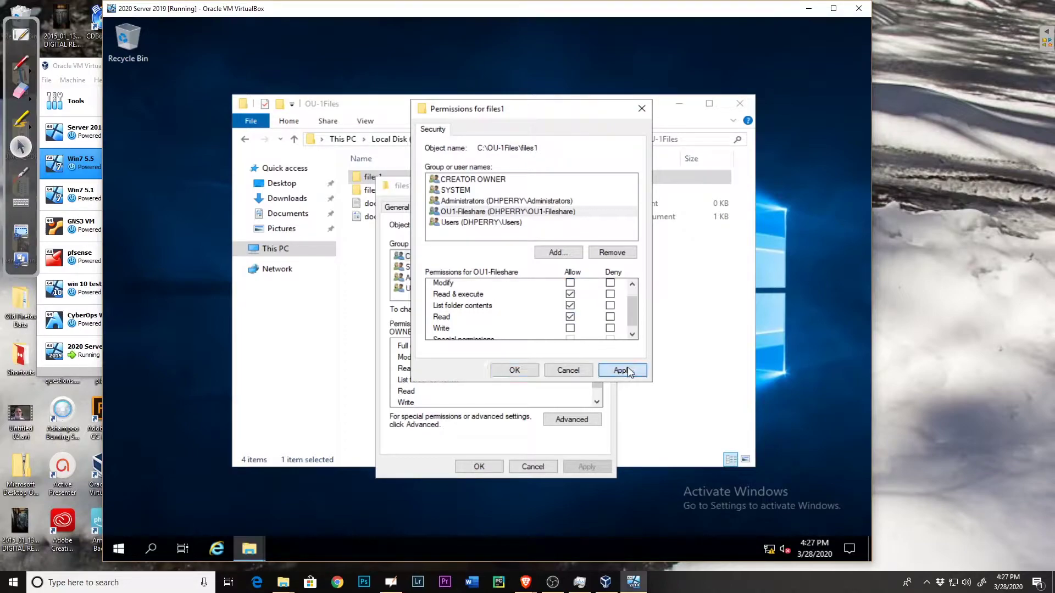
{"action": "left_click", "coordinate": [515, 371]}
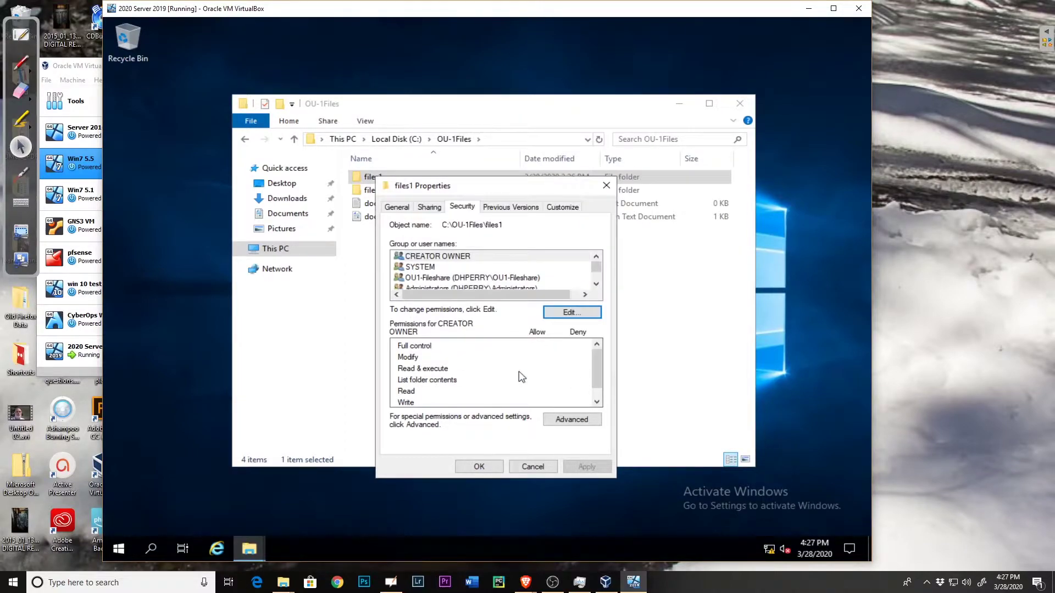
{"action": "left_click", "coordinate": [480, 466]}
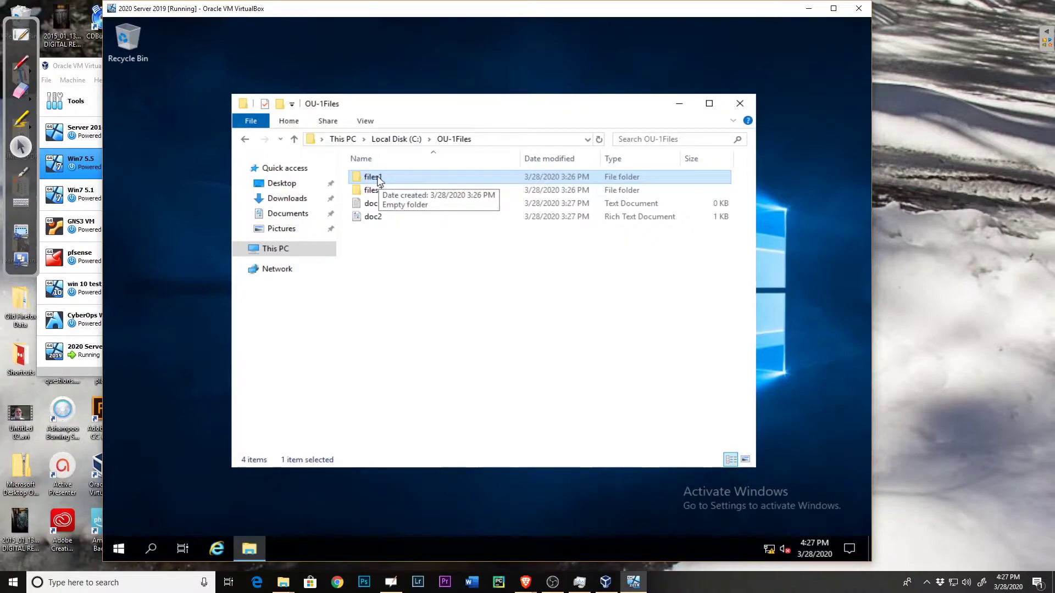
Create a rich text document with the default name inside the files1 folder
{"action": "double_click", "coordinate": [378, 178]}
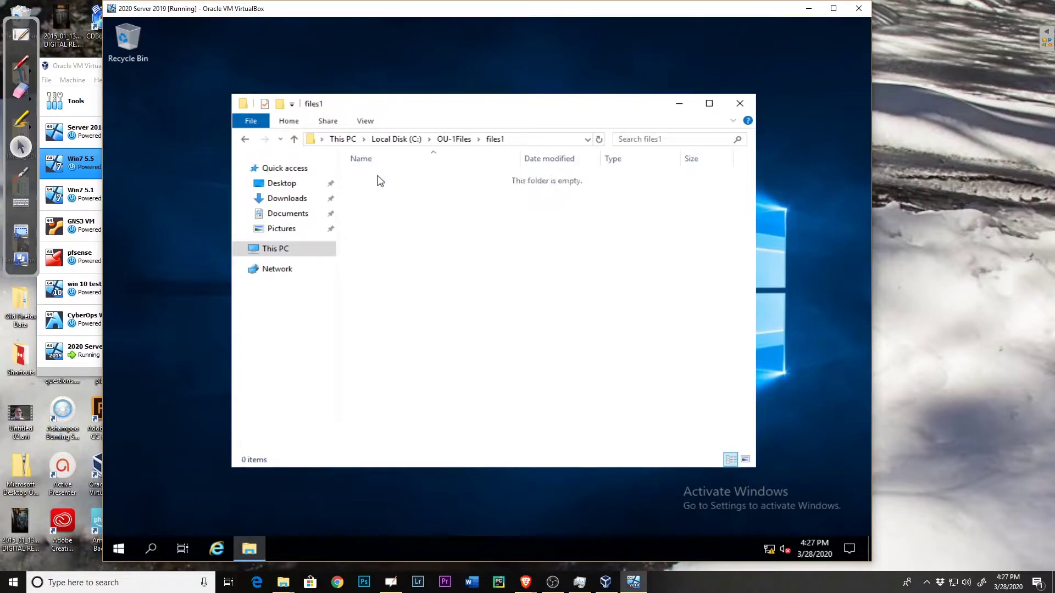
{"action": "right_click", "coordinate": [403, 215]}
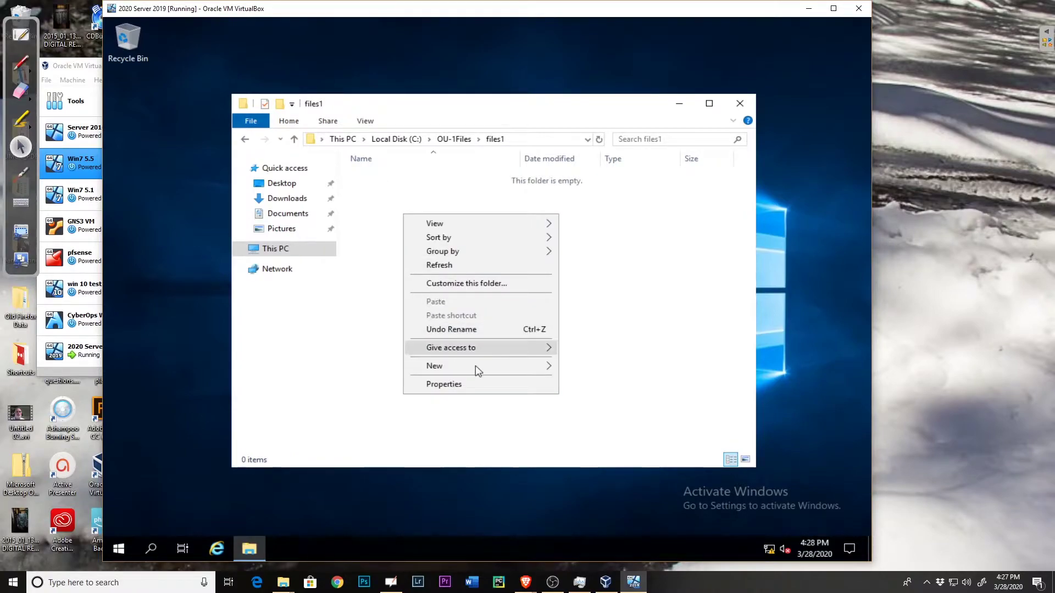
{"action": "mouse_move", "coordinate": [498, 369]}
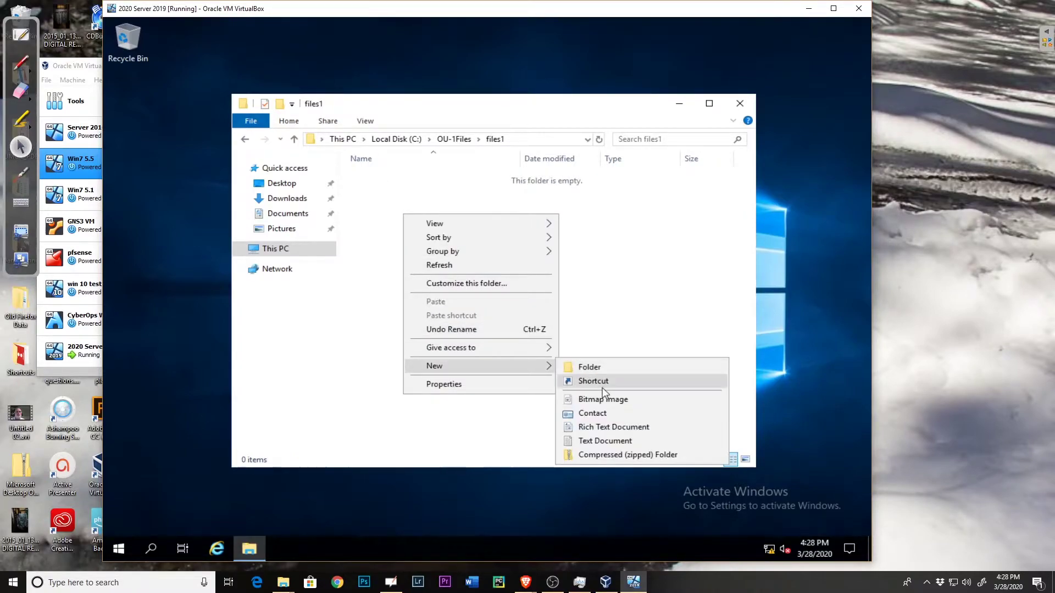
{"action": "left_click", "coordinate": [621, 430]}
{"action": "key", "text": "Return"}
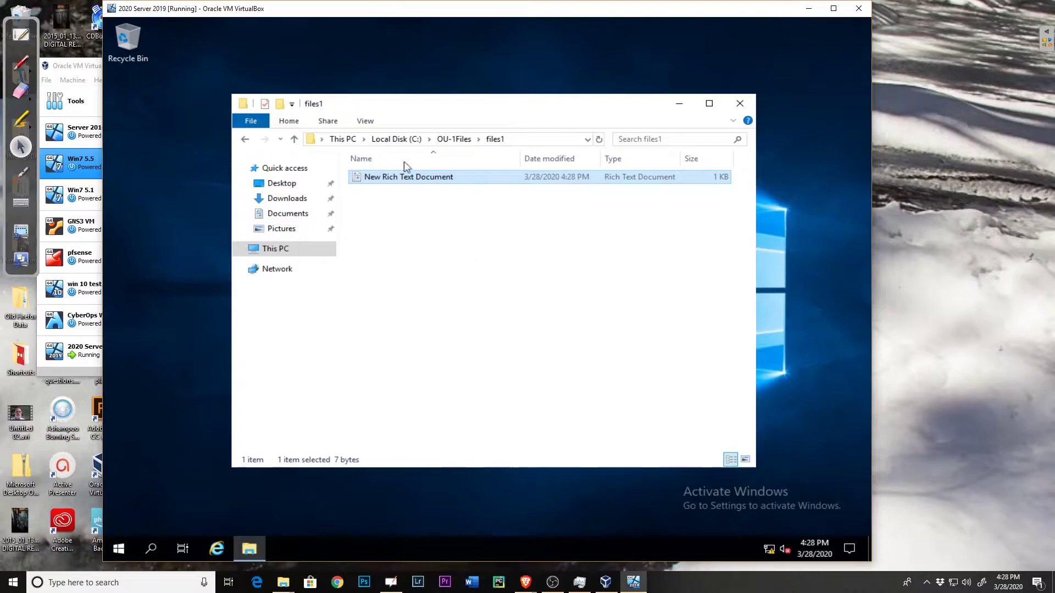
Check the new rich text document's security permissions for the OU1-Fileshare group and close its properties
{"action": "right_click", "coordinate": [412, 179]}
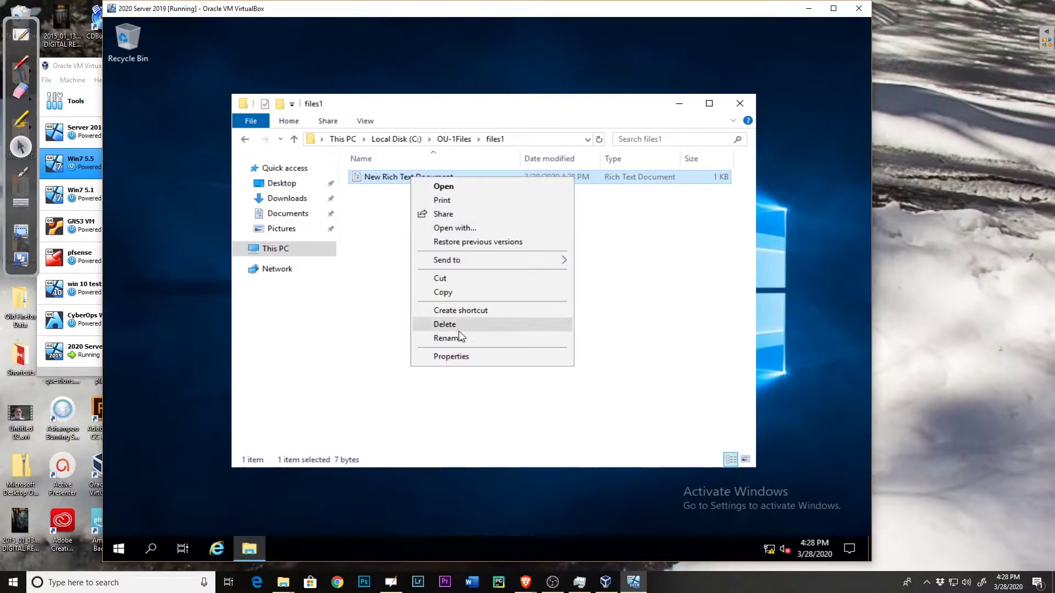
{"action": "left_click", "coordinate": [466, 361]}
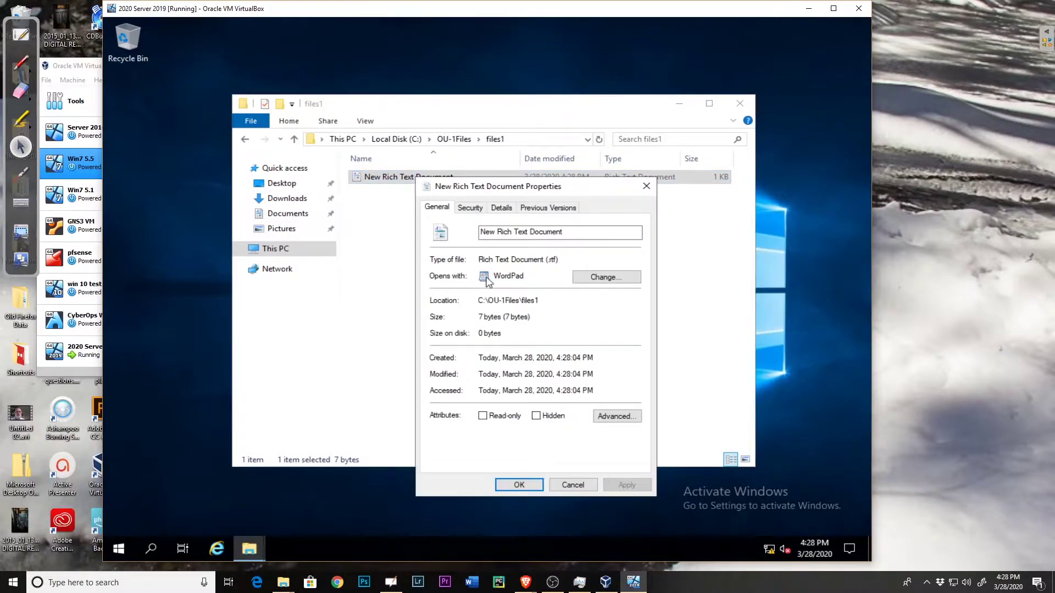
{"action": "key", "text": "ctrl+Tab"}
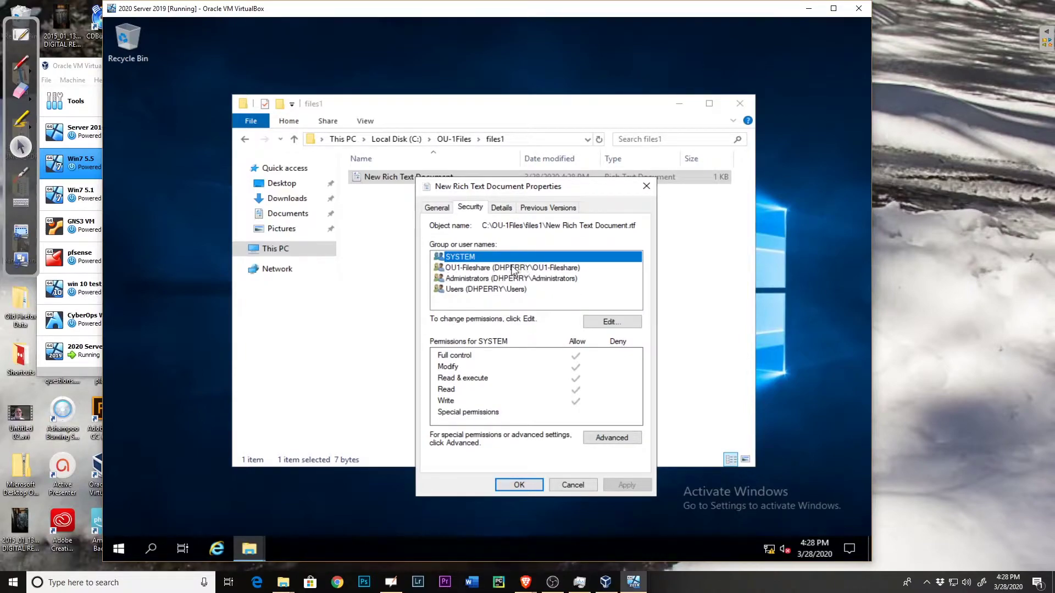
{"action": "left_click", "coordinate": [467, 269]}
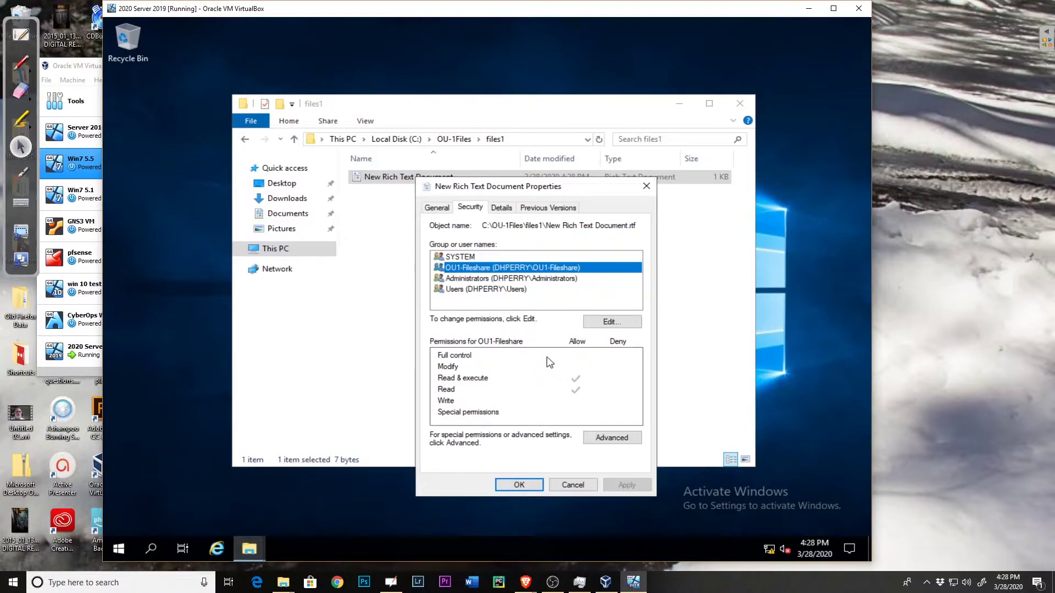
{"action": "left_click", "coordinate": [573, 486]}
Return to OU-1Files and allow the Modify permission for OU1-Fileshare on the files1 folder, applying the change
{"action": "left_click", "coordinate": [460, 140]}
{"action": "right_click", "coordinate": [374, 181]}
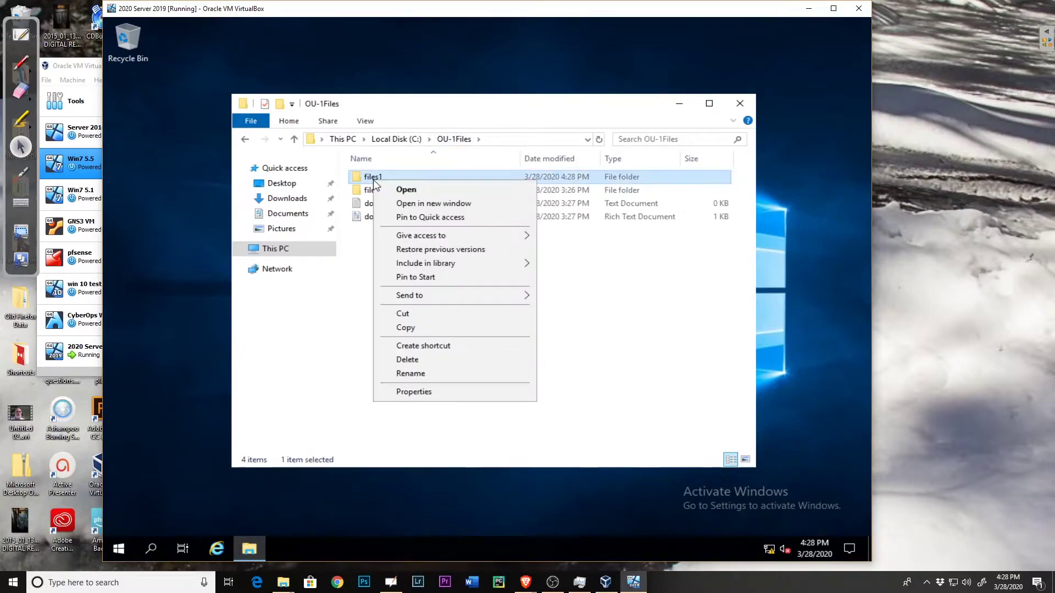
{"action": "left_click", "coordinate": [424, 392]}
{"action": "left_click", "coordinate": [465, 214]}
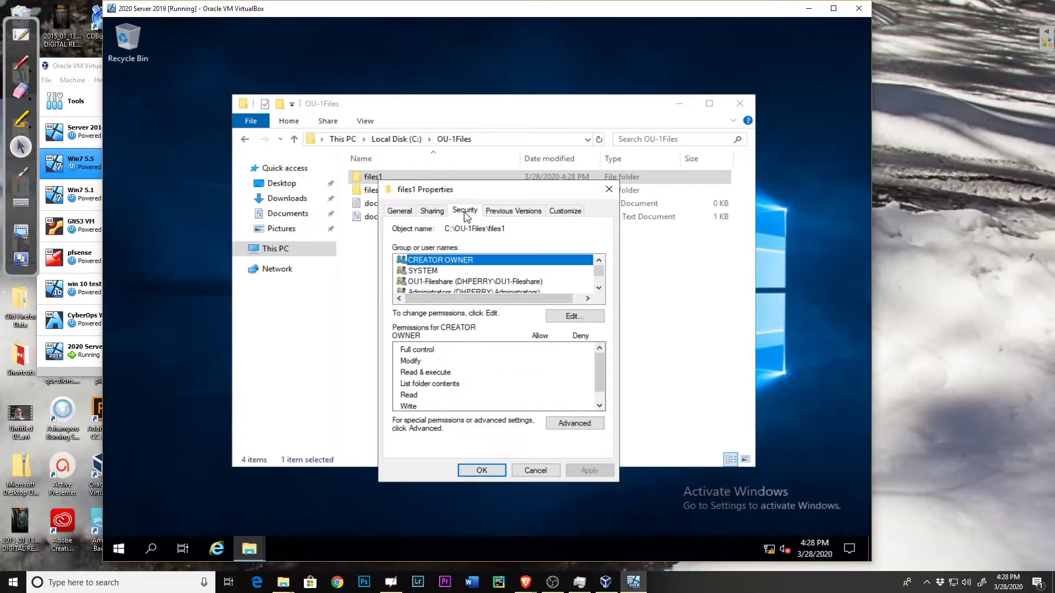
{"action": "scroll", "coordinate": [453, 272], "scroll_direction": "down", "scroll_amount": 1}
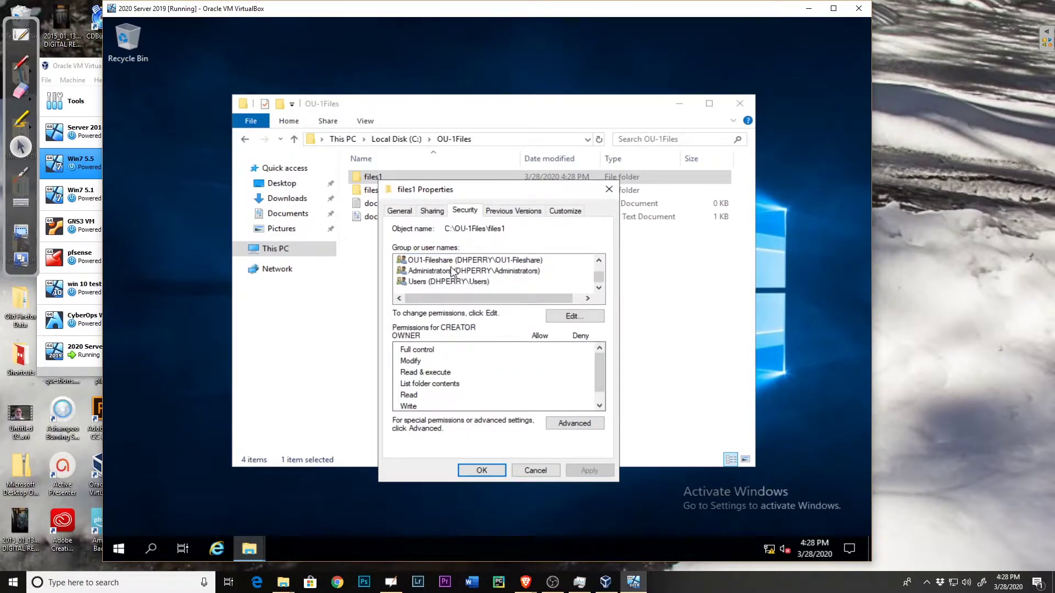
{"action": "left_click", "coordinate": [452, 262]}
{"action": "left_click", "coordinate": [572, 317]}
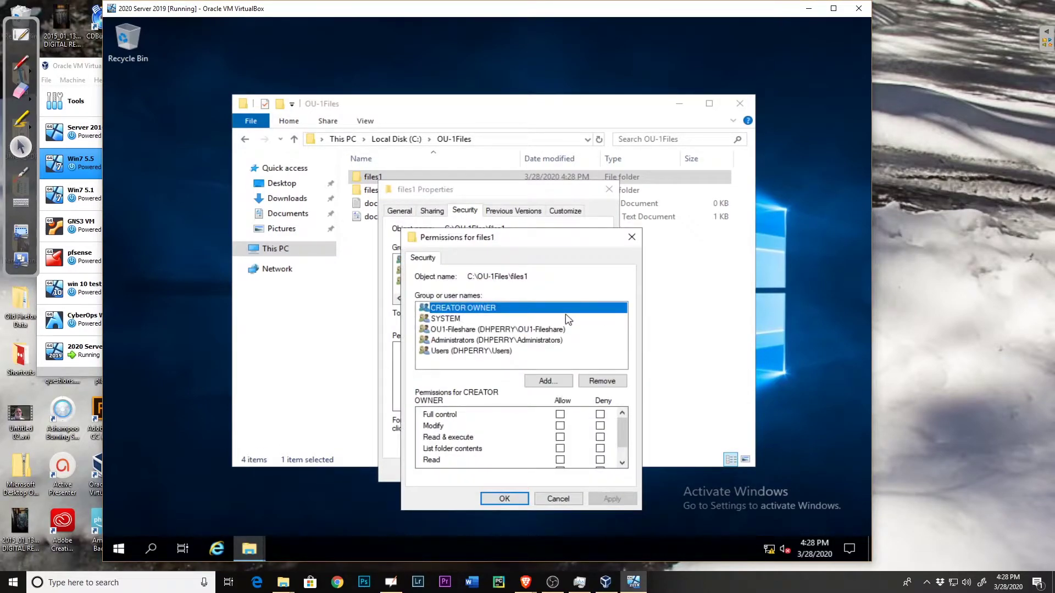
{"action": "left_click", "coordinate": [498, 331]}
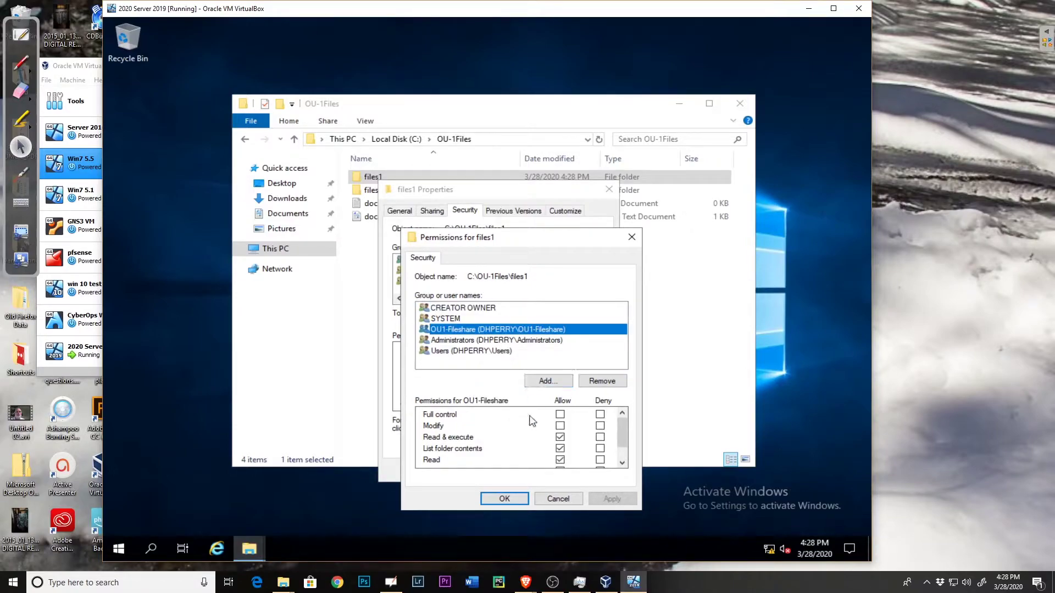
{"action": "left_click", "coordinate": [560, 425]}
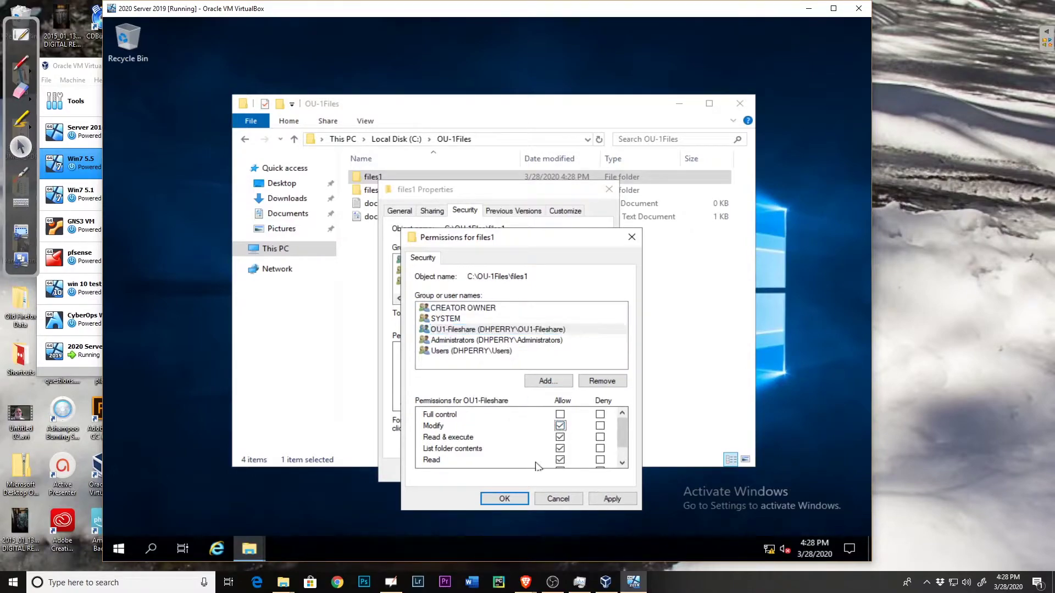
{"action": "left_click", "coordinate": [612, 499]}
{"action": "left_click", "coordinate": [501, 499]}
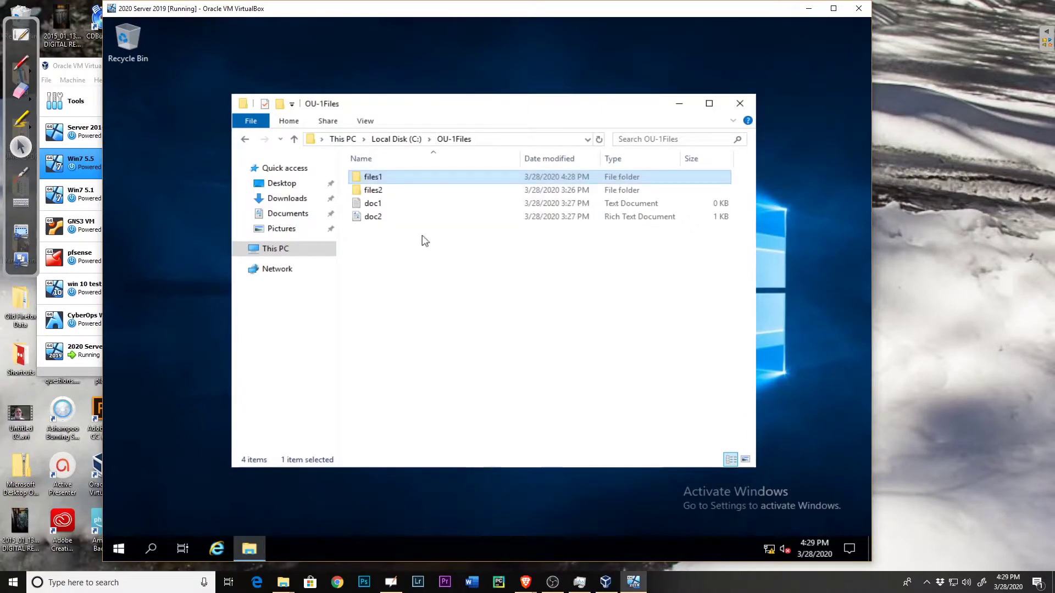
Open the files1 folder and check the New Rich Text Document's security permissions for the OU1-Fileshare group
{"action": "double_click", "coordinate": [375, 182]}
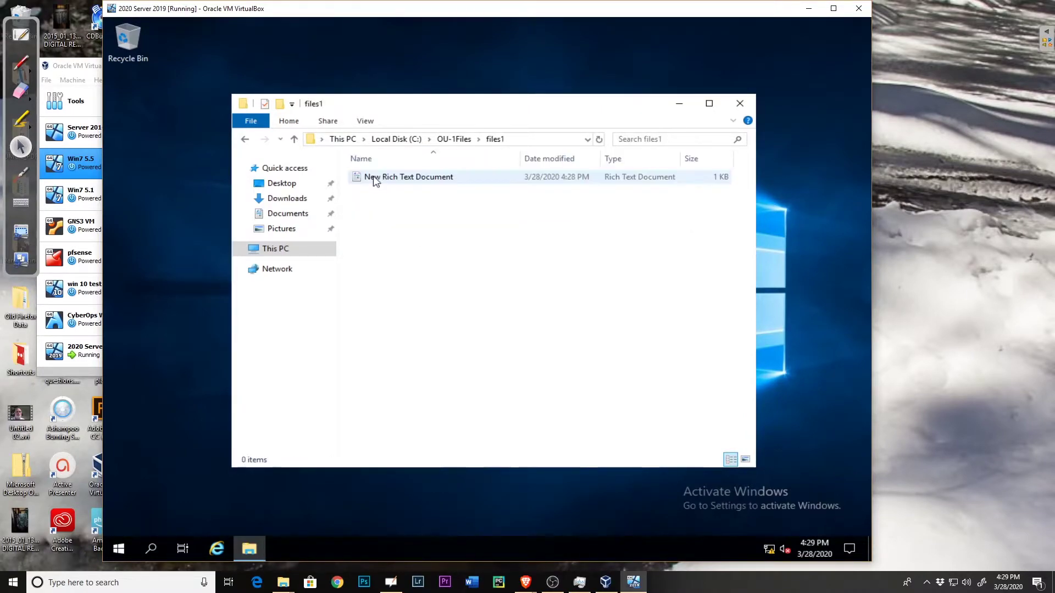
{"action": "right_click", "coordinate": [395, 183]}
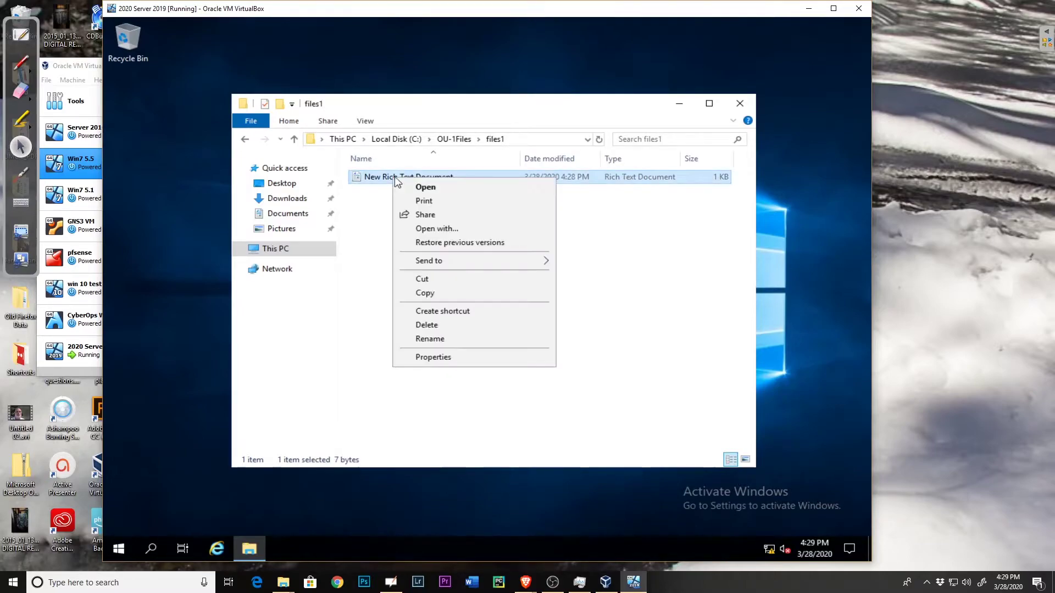
{"action": "left_click", "coordinate": [468, 361]}
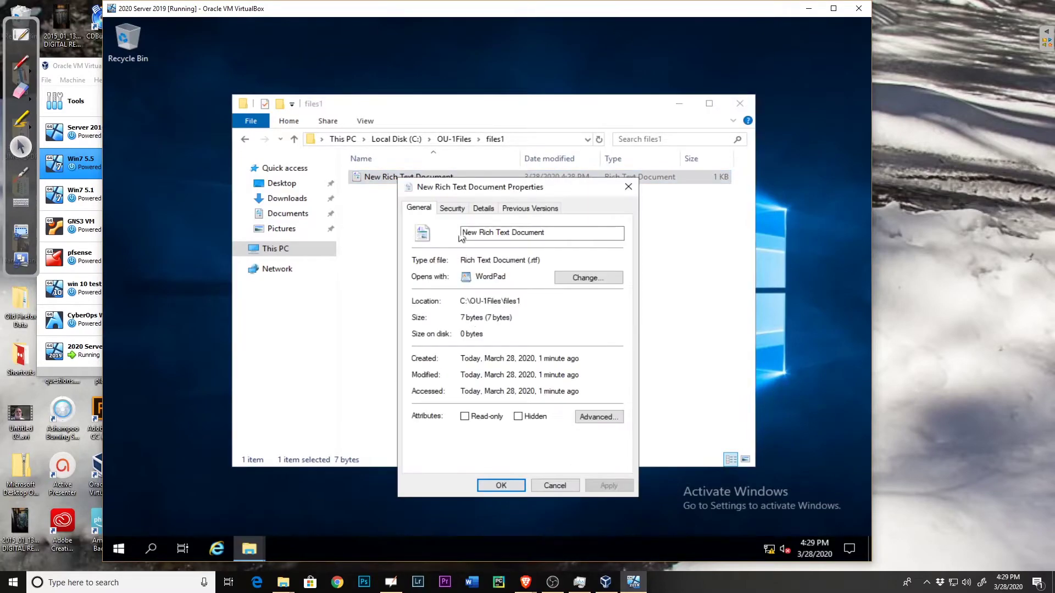
{"action": "left_click", "coordinate": [455, 210]}
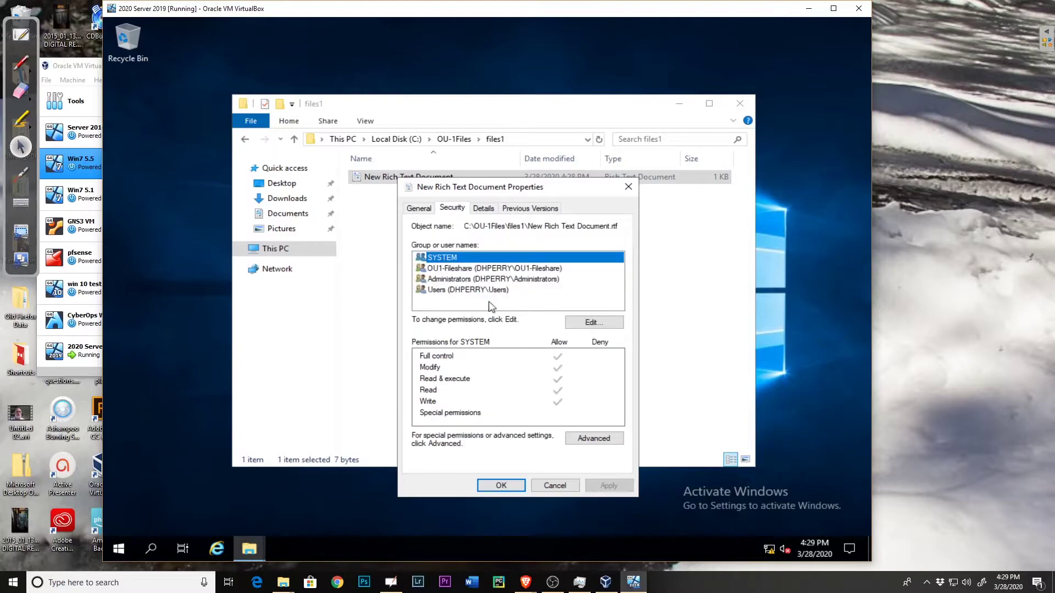
{"action": "left_click", "coordinate": [476, 269]}
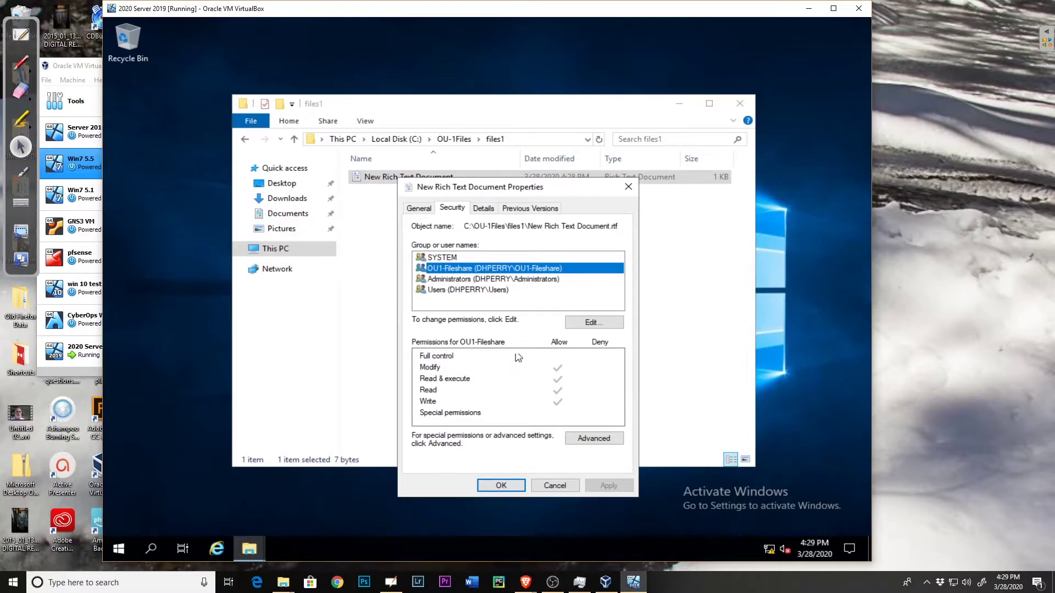
Examine the document's permission editor for which OU1-Fileshare entries can be changed, and close the editor and the document's properties
{"action": "left_click", "coordinate": [587, 324]}
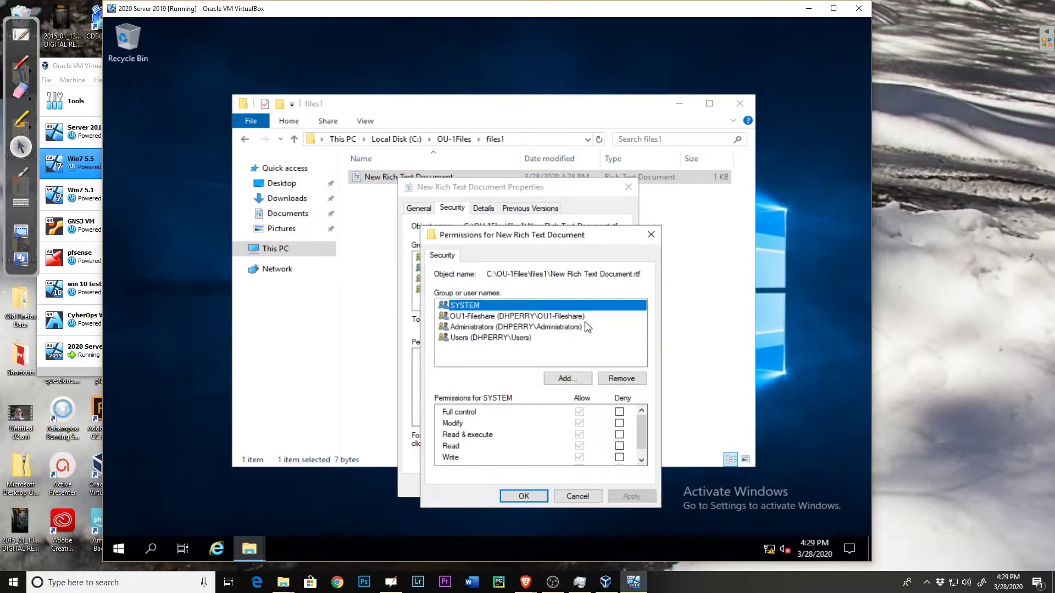
{"action": "left_click", "coordinate": [491, 317]}
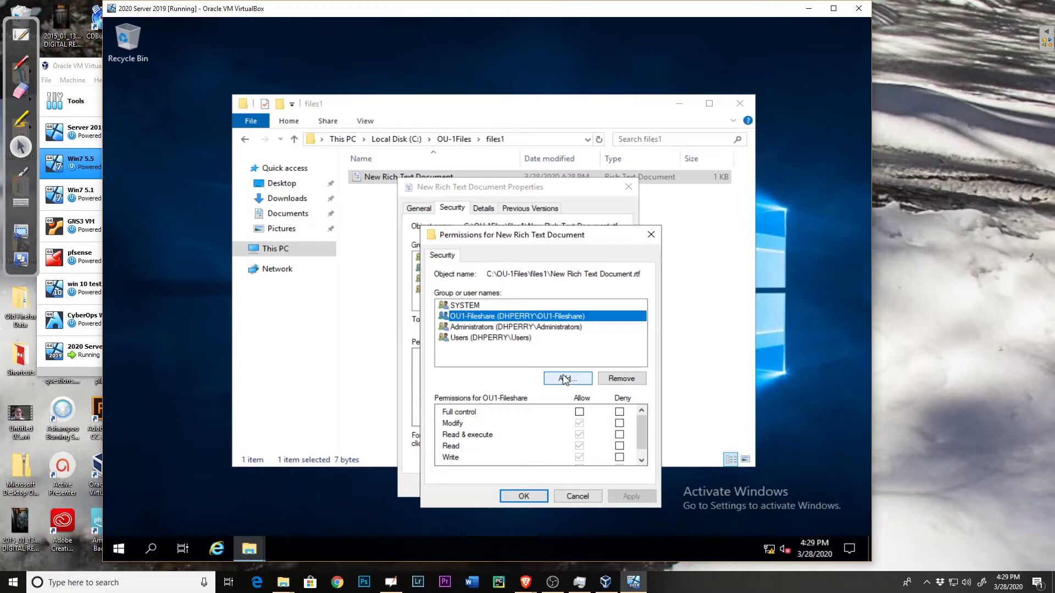
{"action": "left_click", "coordinate": [523, 496]}
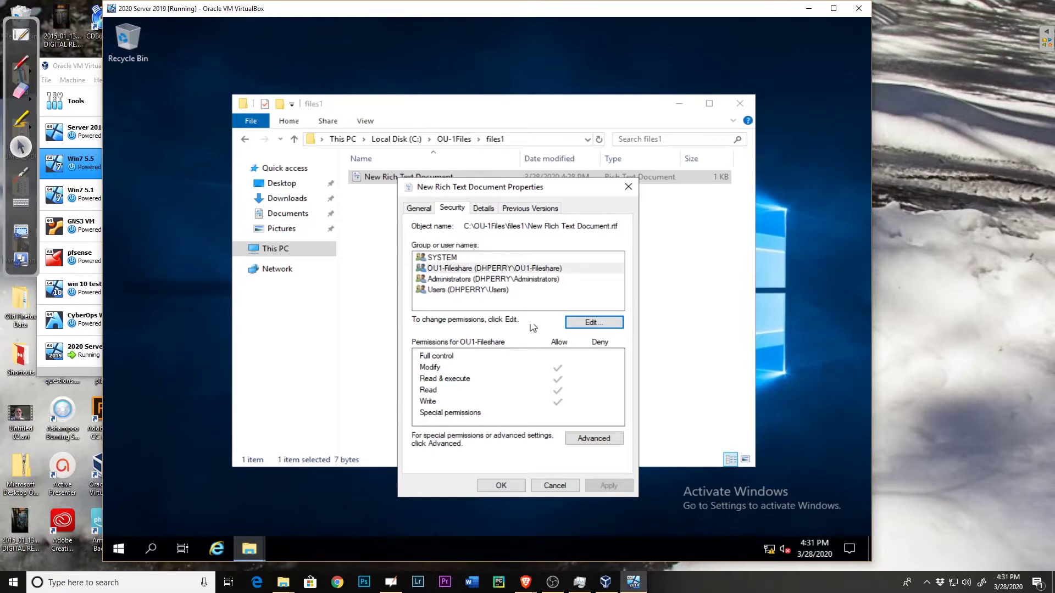
{"action": "left_click", "coordinate": [628, 187]}
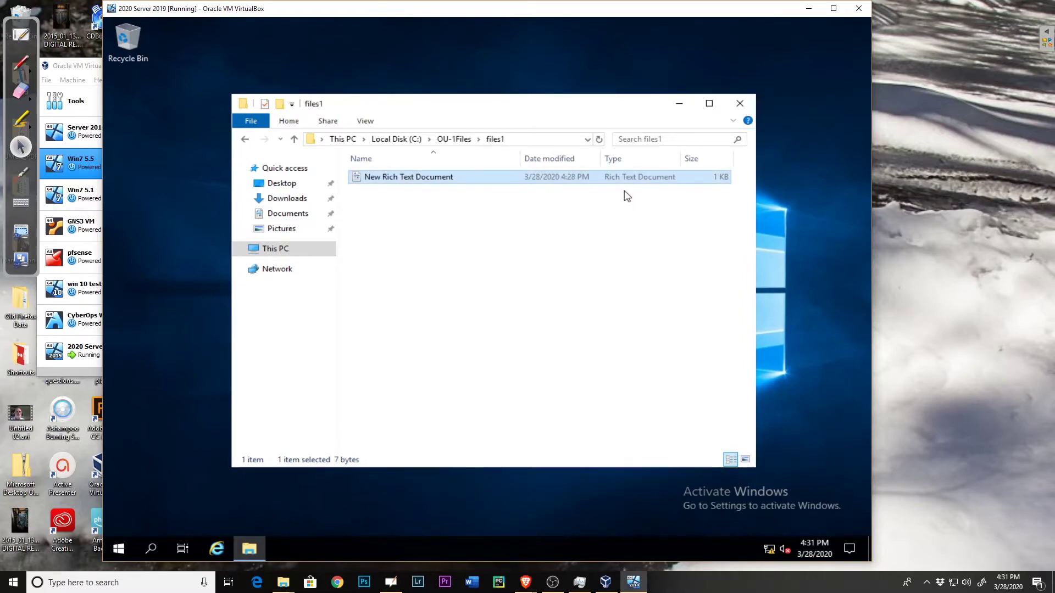
Return to OU-1Files and open the files1 folder's security permissions for editing with the OU1-Fileshare group selected
{"action": "left_click", "coordinate": [446, 140]}
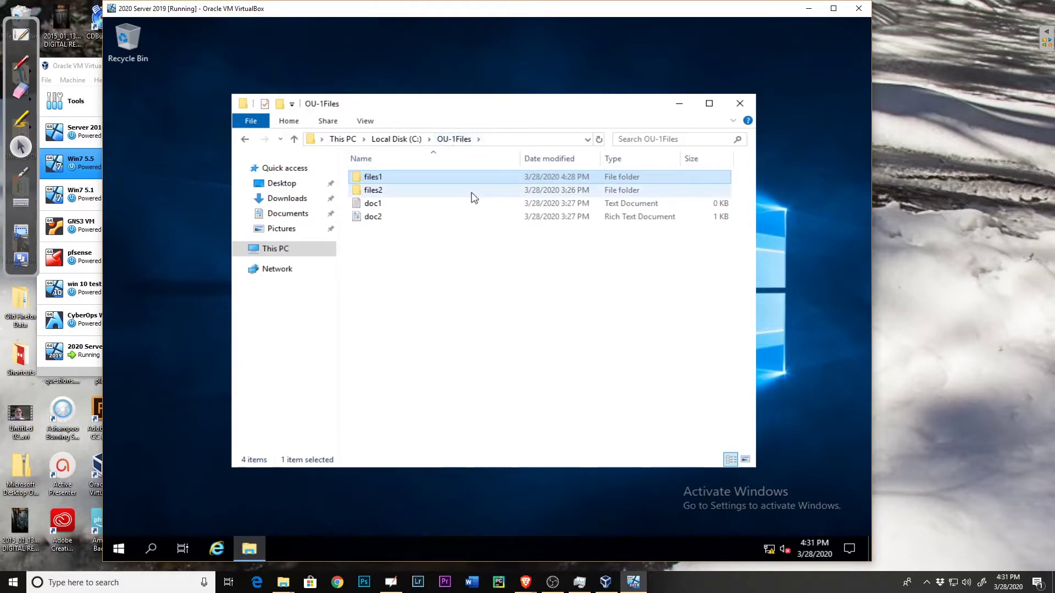
{"action": "right_click", "coordinate": [414, 180]}
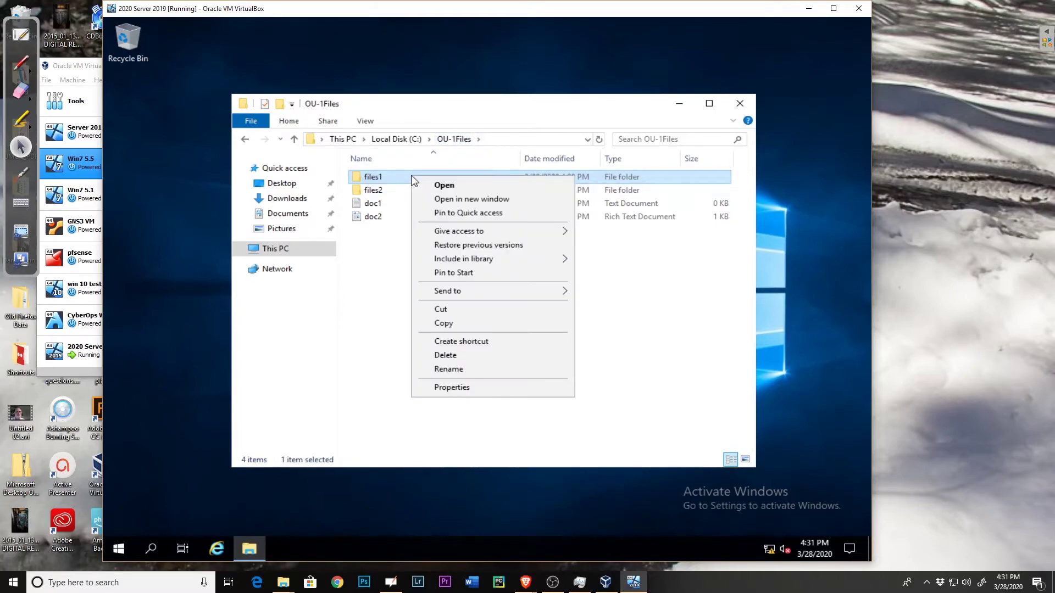
{"action": "left_click", "coordinate": [467, 387]}
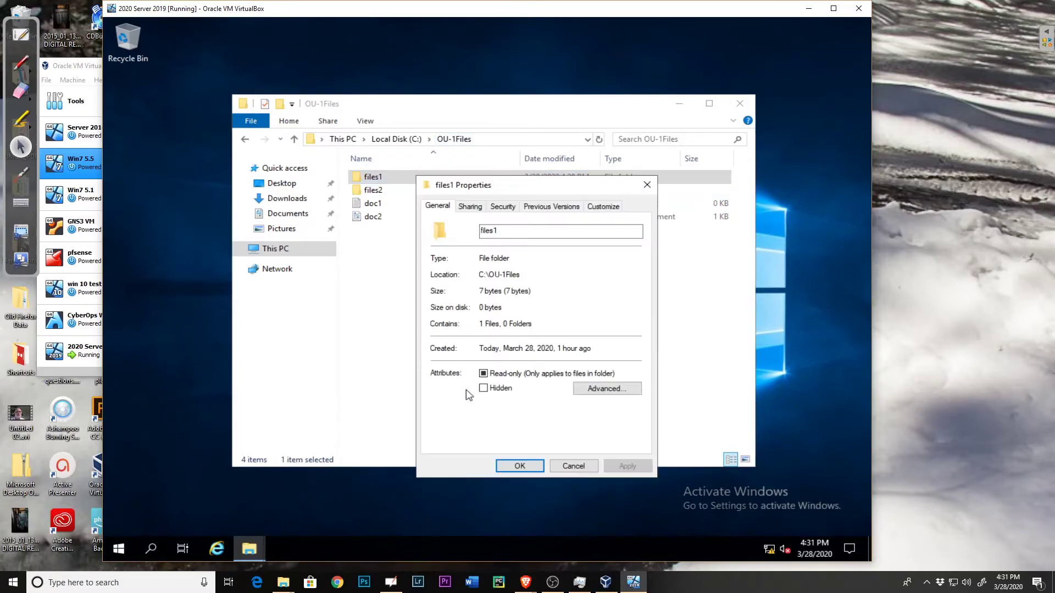
{"action": "left_click", "coordinate": [502, 208]}
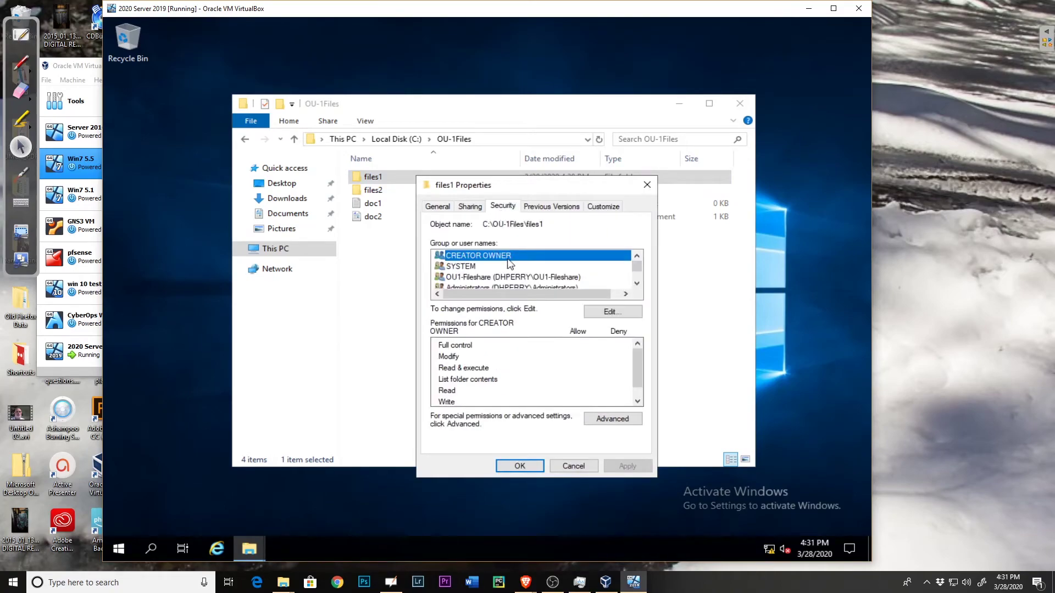
{"action": "left_click", "coordinate": [608, 312]}
{"action": "left_click", "coordinate": [514, 326]}
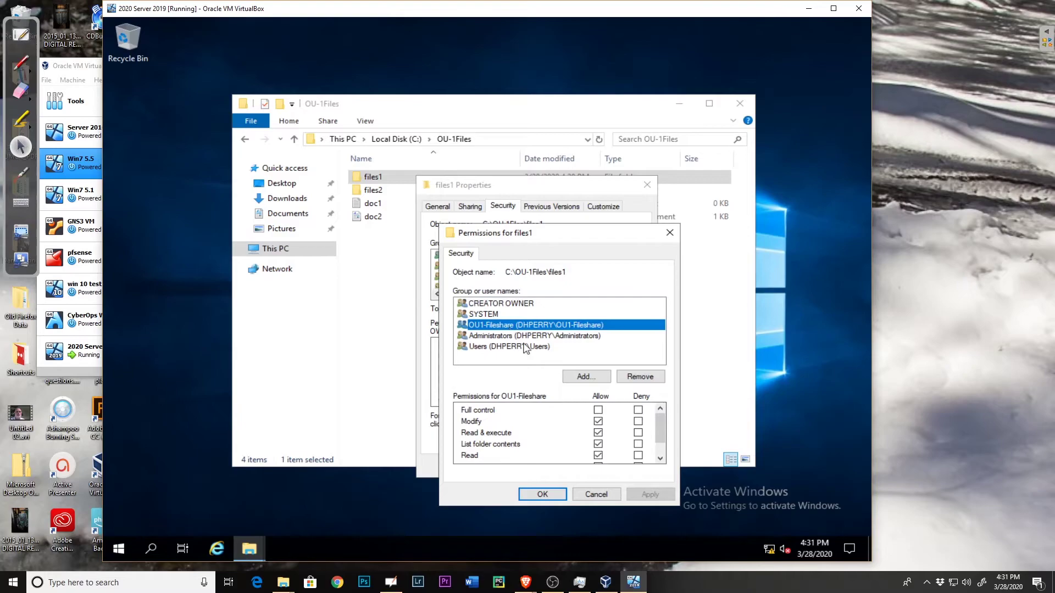
Try denying OU1-Fileshare the Modify permission on files1, and clear the Read and Write denials
{"action": "left_click", "coordinate": [637, 422]}
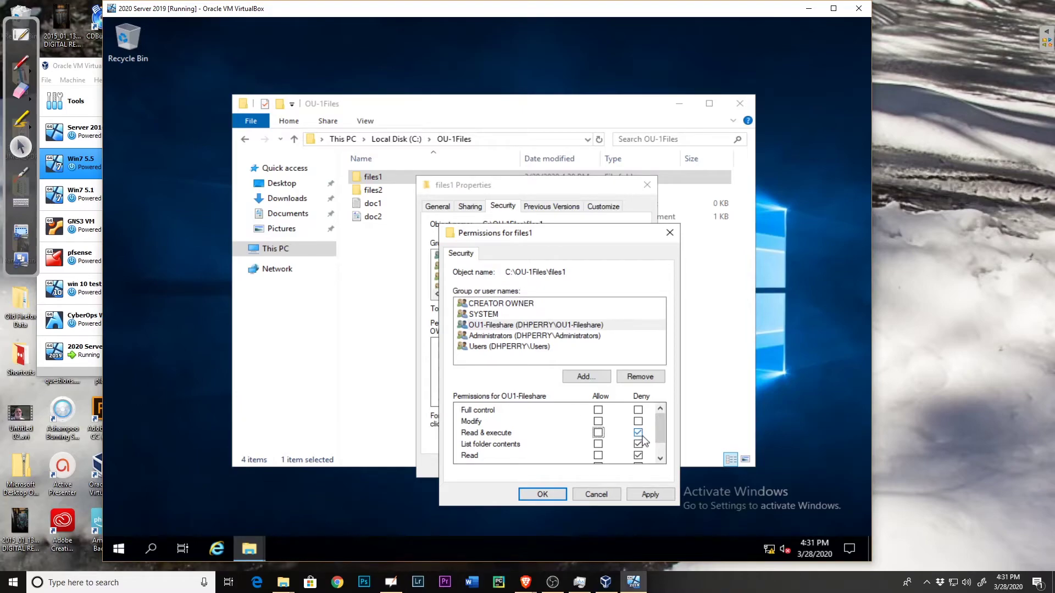
{"action": "left_click", "coordinate": [637, 455]}
{"action": "scroll", "coordinate": [643, 447], "scroll_direction": "down", "scroll_amount": 1}
{"action": "left_click", "coordinate": [638, 446]}
{"action": "scroll", "coordinate": [618, 447], "scroll_direction": "up", "scroll_amount": 2}
{"action": "scroll", "coordinate": [597, 446], "scroll_direction": "down", "scroll_amount": 2}
{"action": "scroll", "coordinate": [598, 446], "scroll_direction": "up", "scroll_amount": 2}
Allow Modify for OU1-Fileshare on files1 and try denying only the Read permission
{"action": "left_click", "coordinate": [598, 421]}
{"action": "left_click", "coordinate": [637, 456]}
{"action": "scroll", "coordinate": [642, 448], "scroll_direction": "down", "scroll_amount": 1}
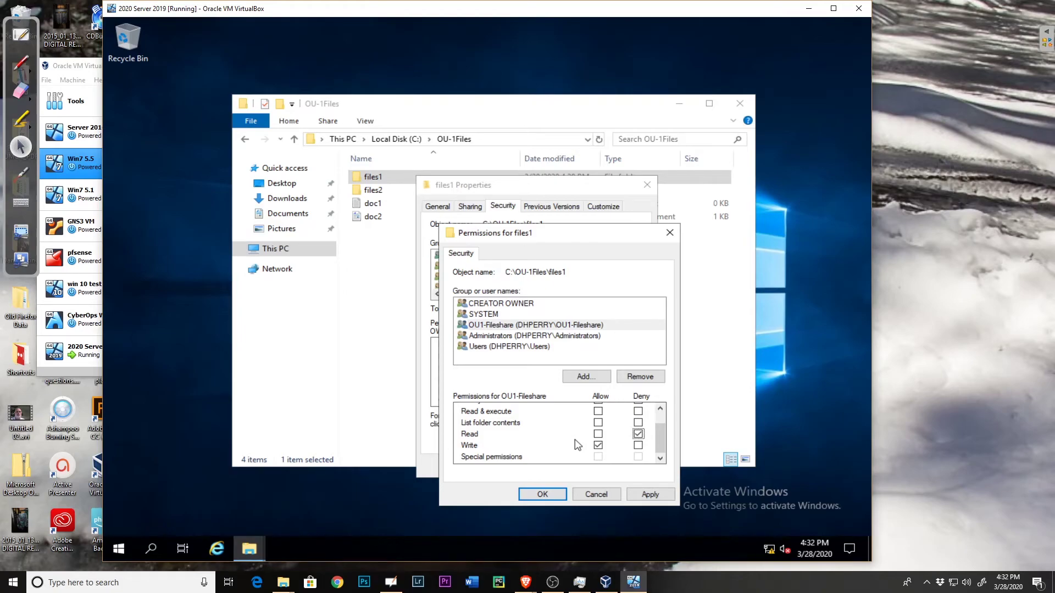
Clear the Read denial for OU1-Fileshare on files1 and allow the Modify permission again
{"action": "left_click", "coordinate": [640, 437]}
{"action": "scroll", "coordinate": [600, 422], "scroll_direction": "up", "scroll_amount": 1}
{"action": "left_click", "coordinate": [599, 422]}
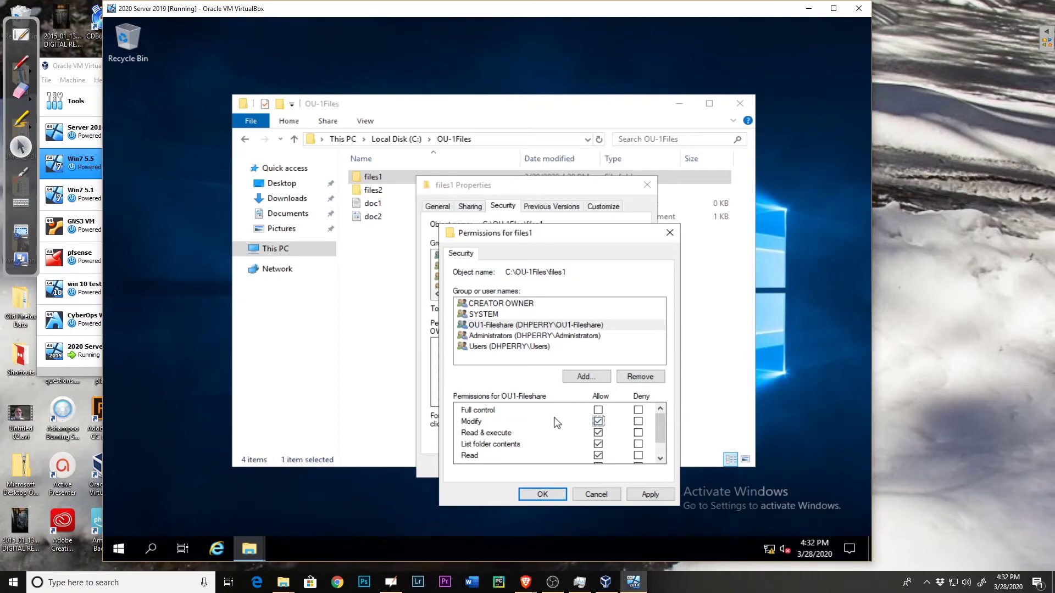